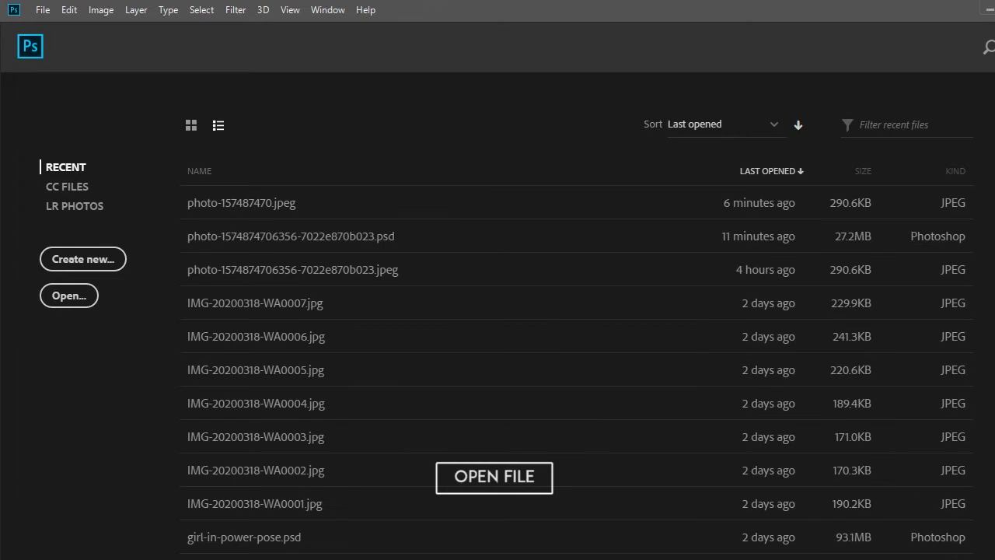
Open photo-157487470.jpeg, the portrait of the woman in a black hat
click(43, 9)
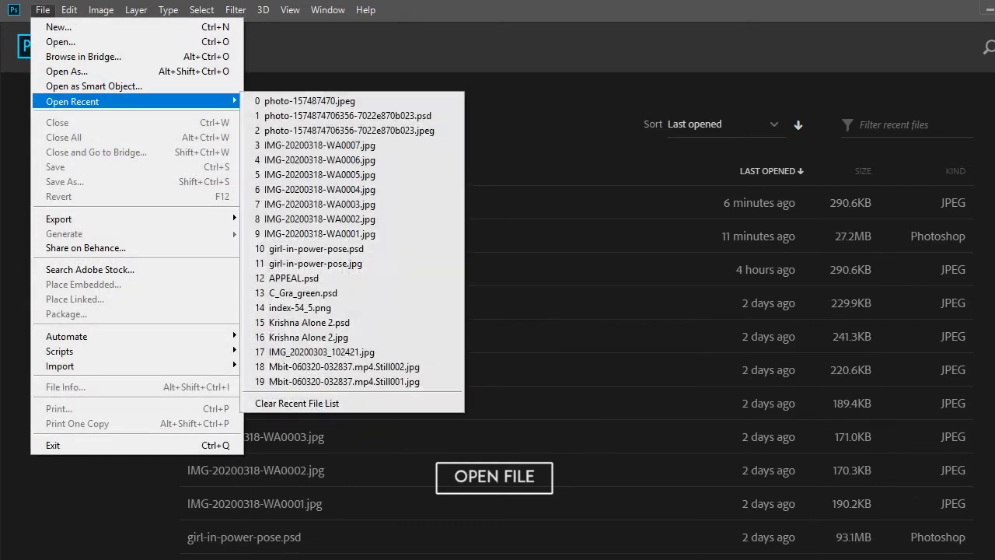
click(60, 41)
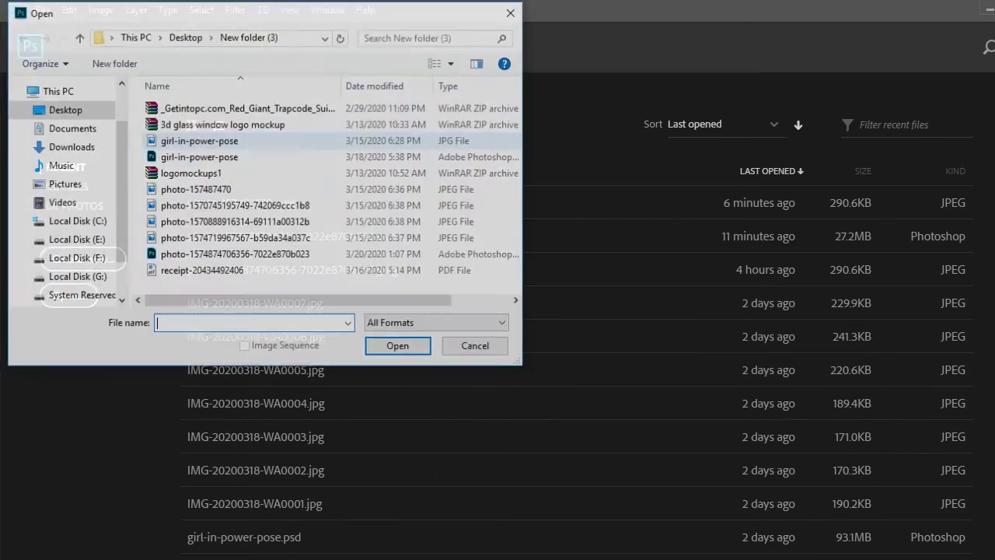
click(195, 190)
key(Return)
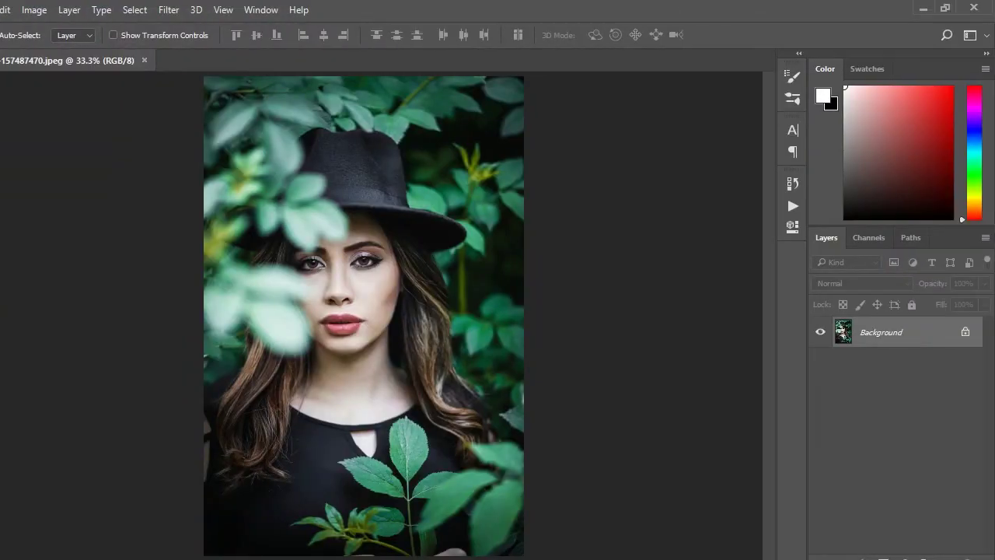
Duplicate the Background layer and launch the Camera Raw Filter on the copy
drag(880, 325, 946, 526)
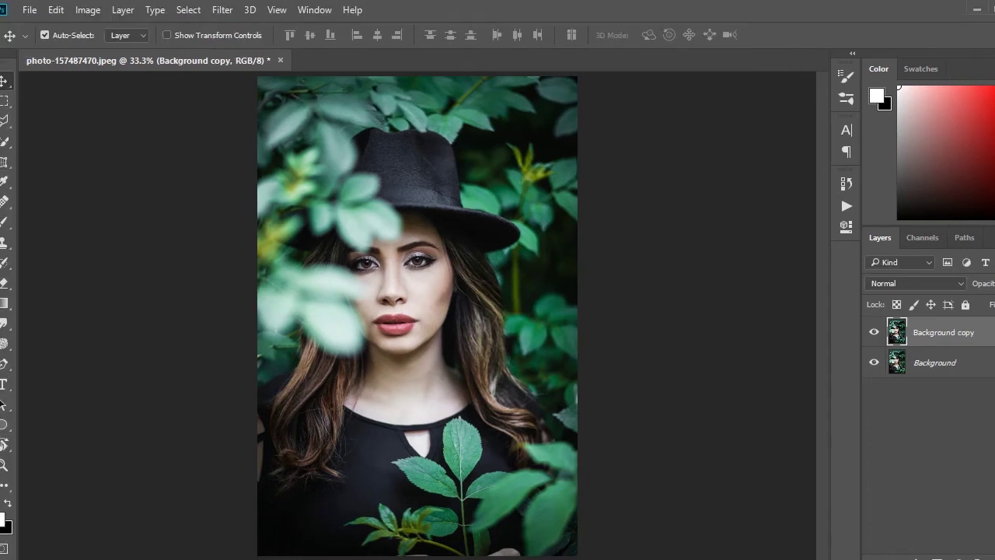
key(alt+t)
key(Down)
key(Down)
key(Down)
key(Down)
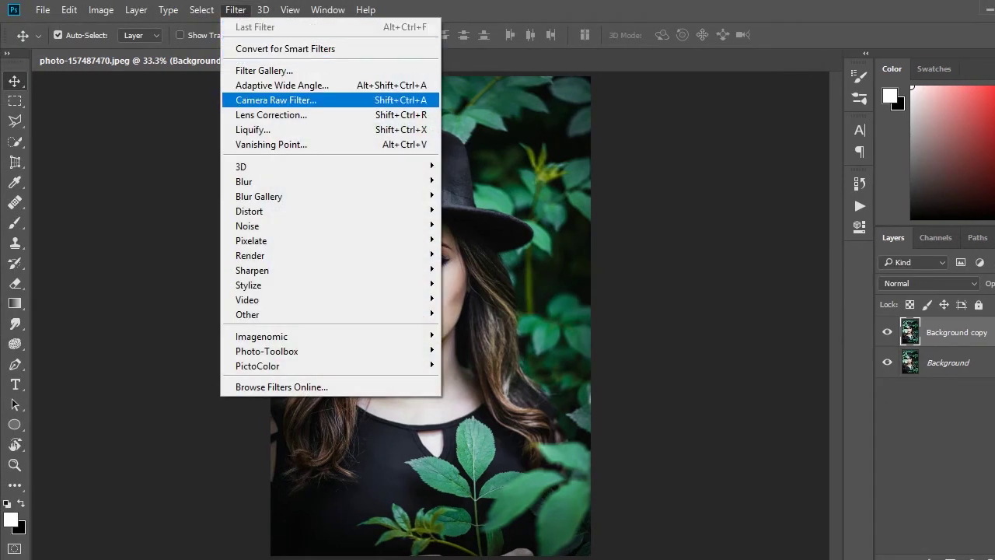
key(Return)
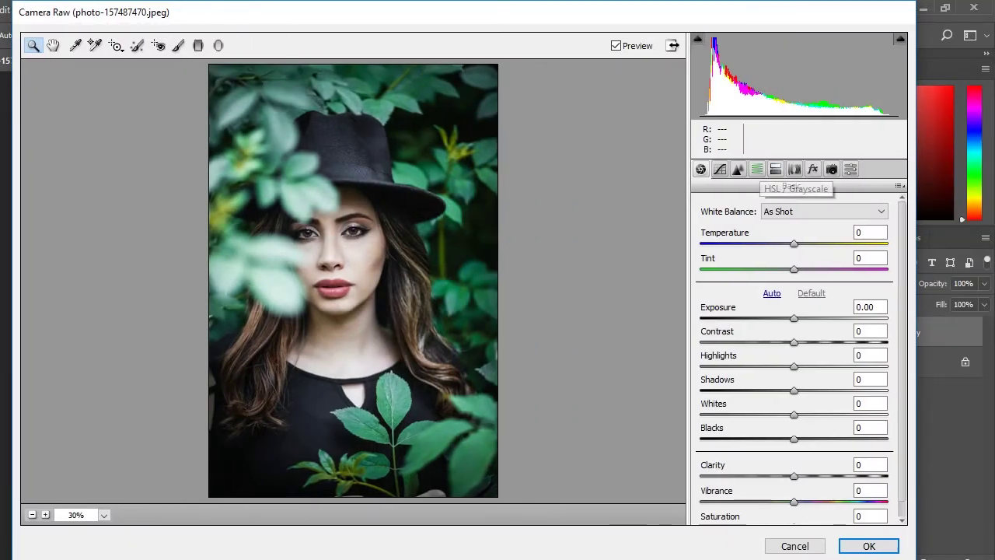
Set HSL saturation to Greens -100, Aquas -96 and Yellows -100
click(757, 168)
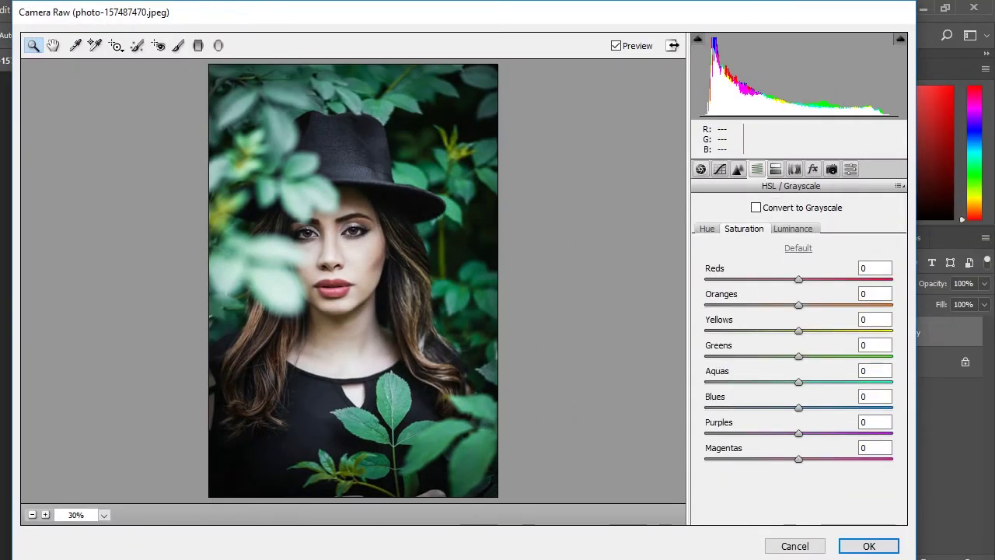
click(874, 345)
text(-100)
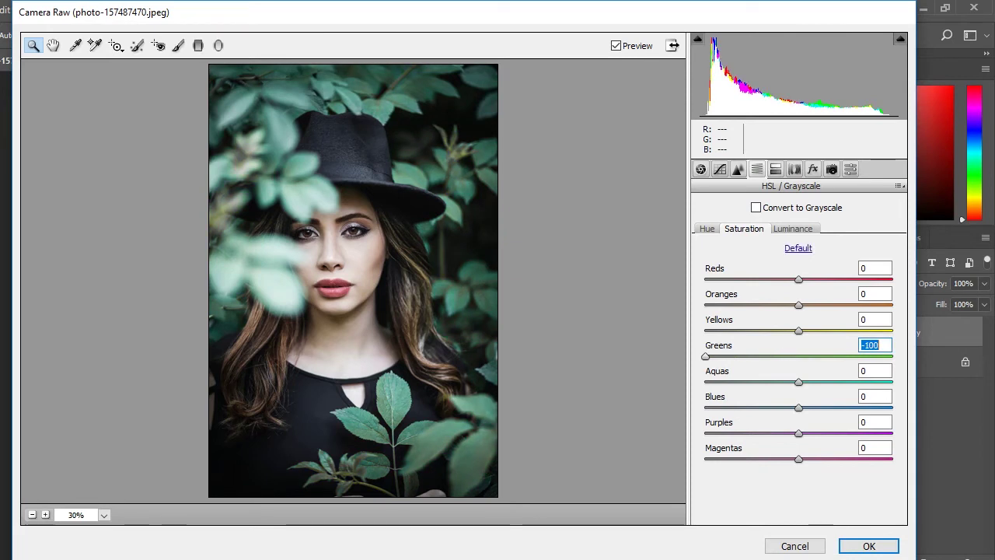
key(Tab)
text(-83)
key(Return)
text(-96)
key(Return)
click(875, 319)
text(-22)
key(Return)
text(-100)
key(Return)
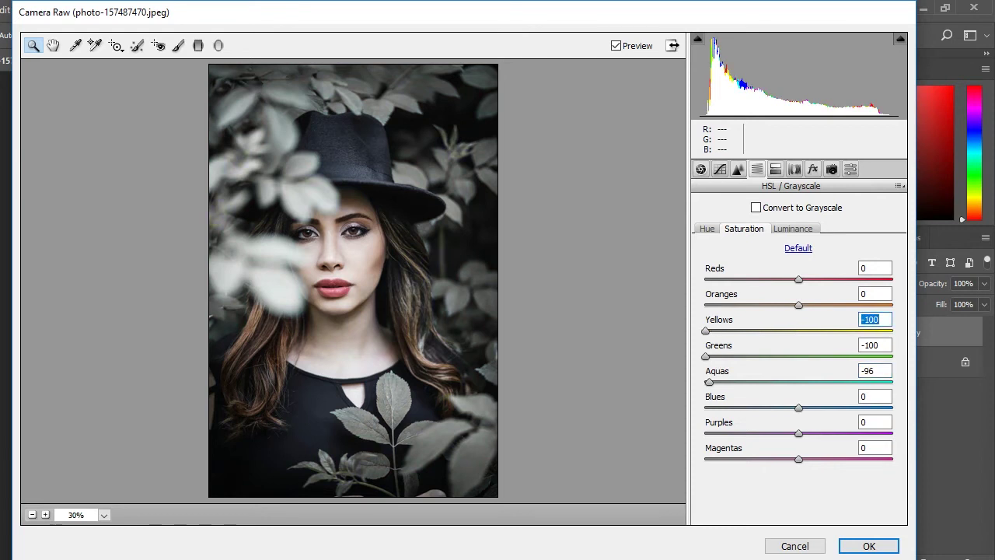
Darken the Aquas and Greens luminance in the HSL luminance controls
click(793, 229)
key(Down)
key(Down)
key(Down)
key(Down)
key(Down)
key(Down)
key(Down)
key(Down)
key(Down)
key(Down)
key(Down)
key(Down)
key(shift+Tab)
key(Down)
key(Down)
key(Down)
key(Down)
key(Down)
key(Down)
key(Down)
key(Down)
key(Down)
key(Down)
key(Down)
key(Down)
key(Down)
key(Down)
key(Down)
key(Down)
key(Down)
key(Down)
key(Down)
key(Down)
key(Down)
Darken the Yellows luminance to -39 and apply the Camera Raw filter
key(shift+Tab)
key(Down)
key(Down)
key(Down)
key(Down)
key(Down)
key(Down)
key(Down)
key(Down)
key(Down)
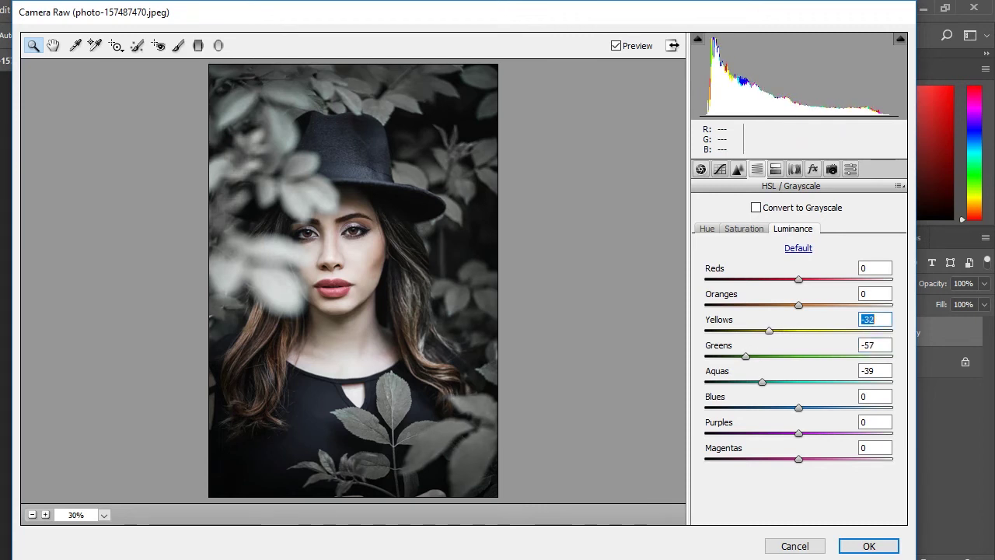
key(Down)
key(Down)
key(Down)
key(Down)
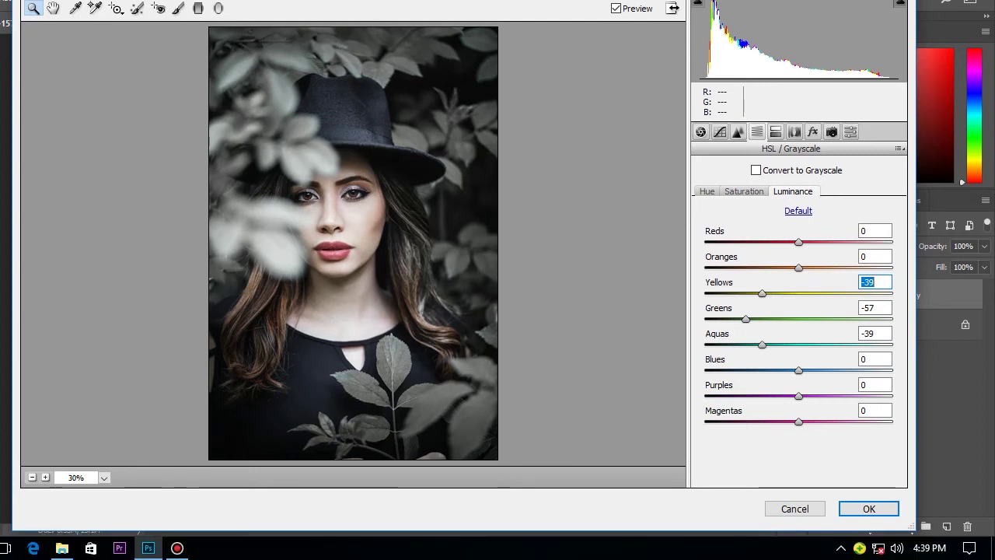
click(871, 507)
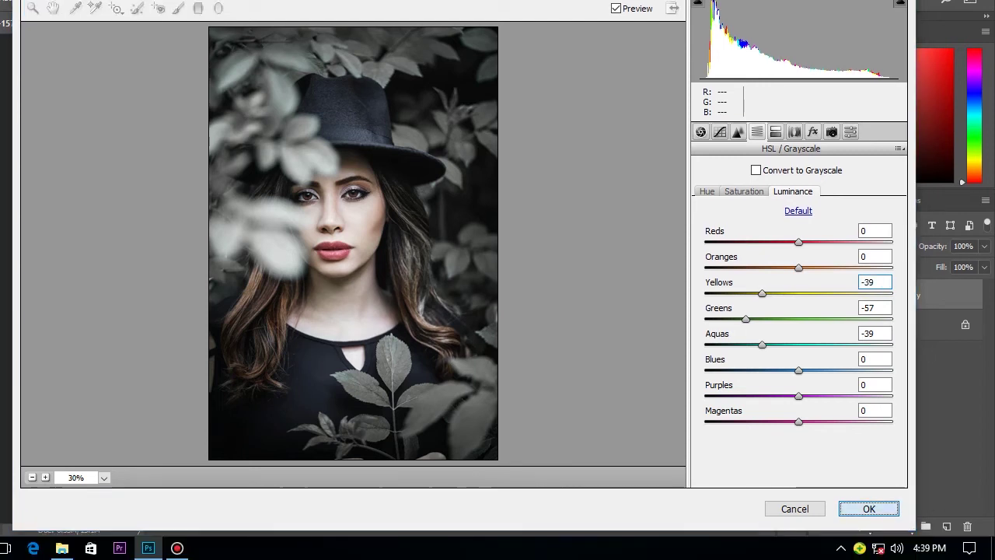
Add a Gradient Map adjustment layer blending in Color mode
click(905, 526)
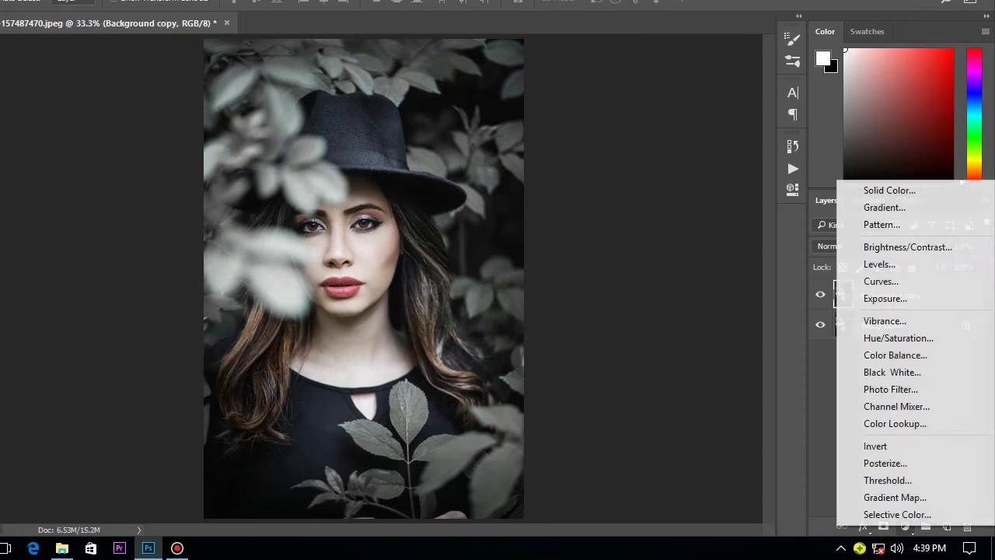
click(894, 496)
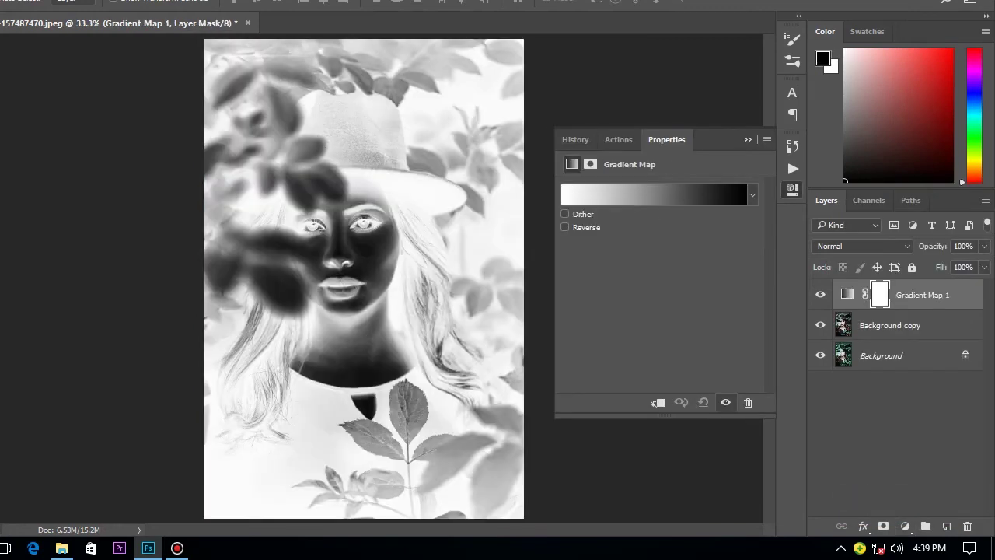
click(862, 246)
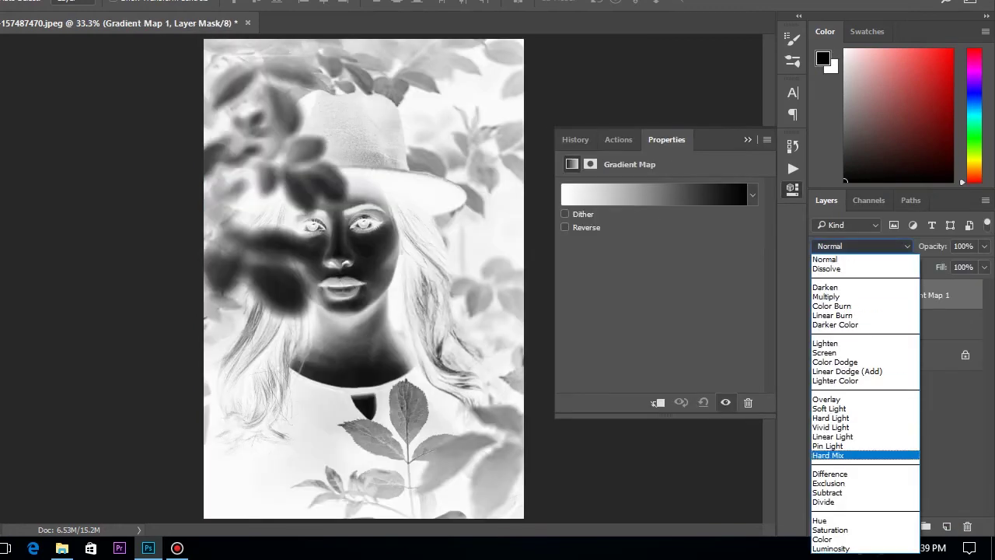
key(Up)
key(Return)
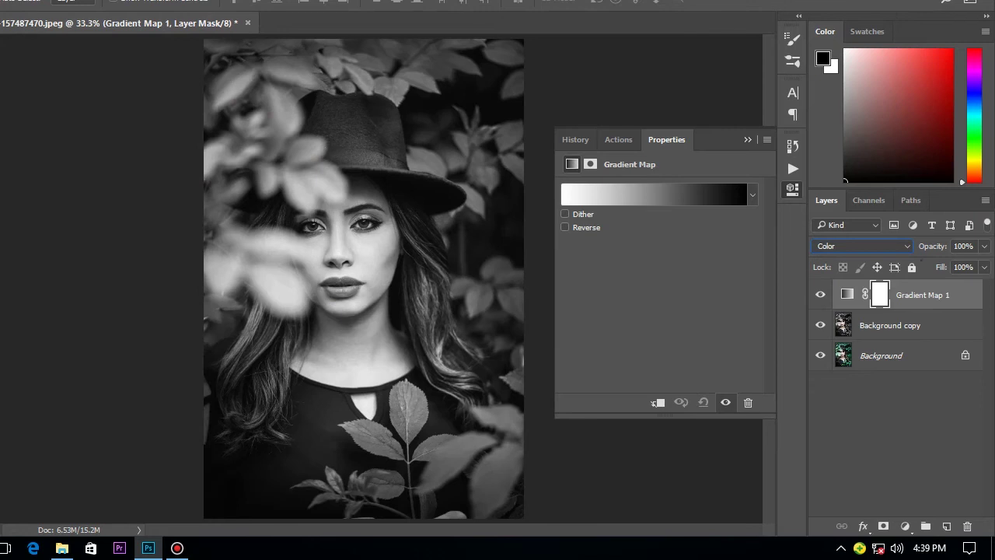
click(751, 194)
Choose the red-to-yellow gradient preset for the Gradient Map
scroll(642, 264, down, 5)
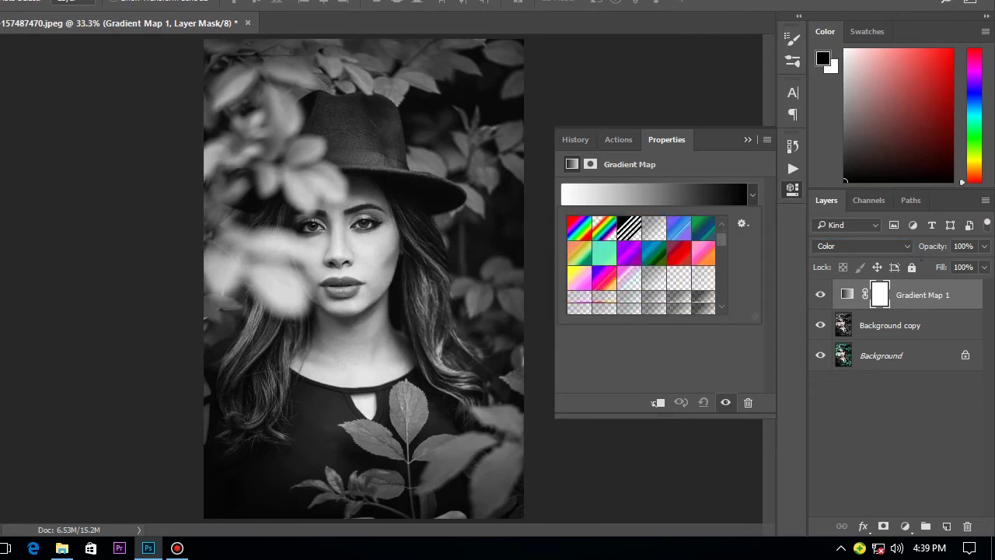
scroll(642, 265, down, 2)
scroll(641, 264, down, 2)
scroll(641, 264, down, 2)
scroll(642, 265, down, 2)
scroll(641, 264, down, 2)
scroll(641, 264, down, 2)
click(685, 252)
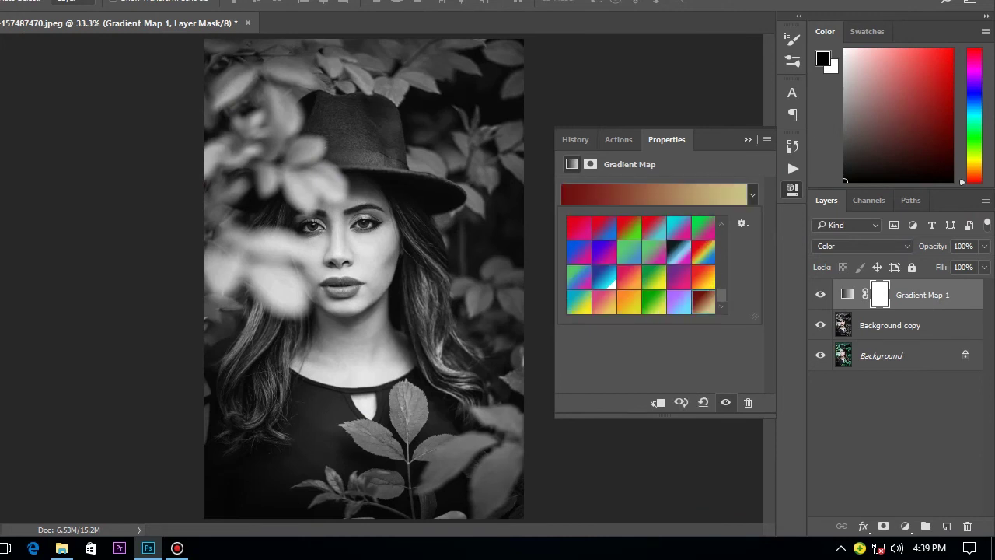
key(Return)
Change the gradient's left stop to dark red #791315 and accept the gradient
click(653, 195)
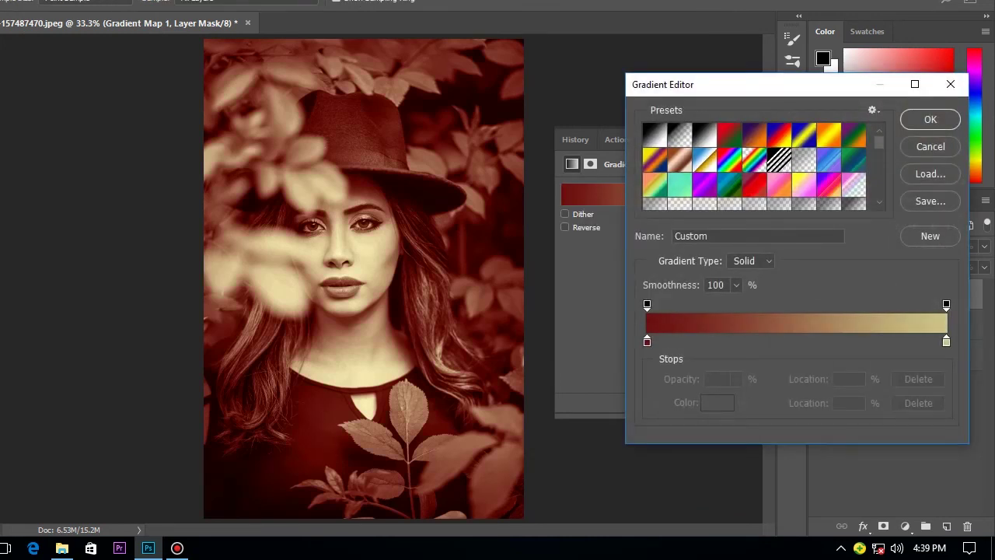
click(647, 341)
click(717, 403)
mouse_move(745, 213)
mouse_down()
mouse_move(734, 211)
mouse_move(739, 194)
mouse_move(738, 204)
mouse_up()
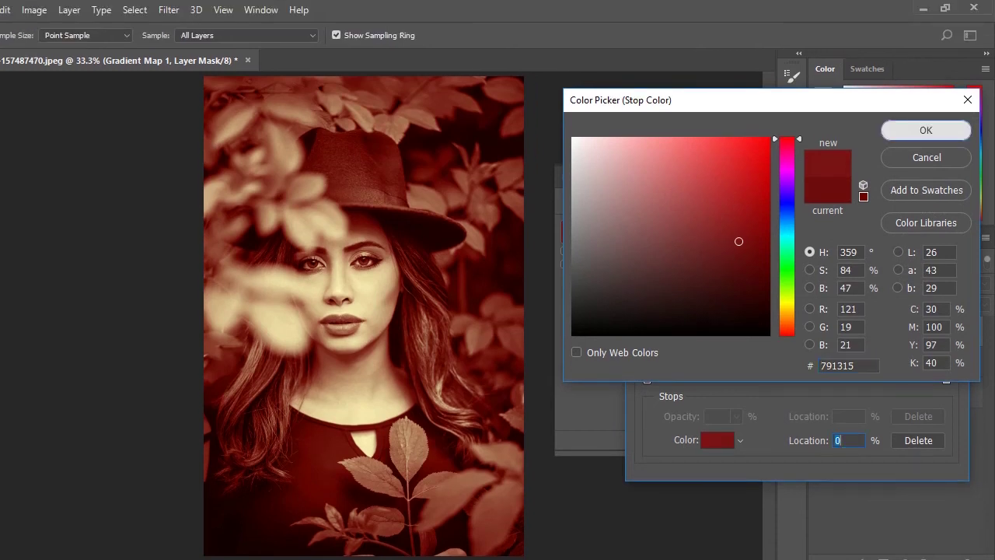
key(Return)
click(931, 157)
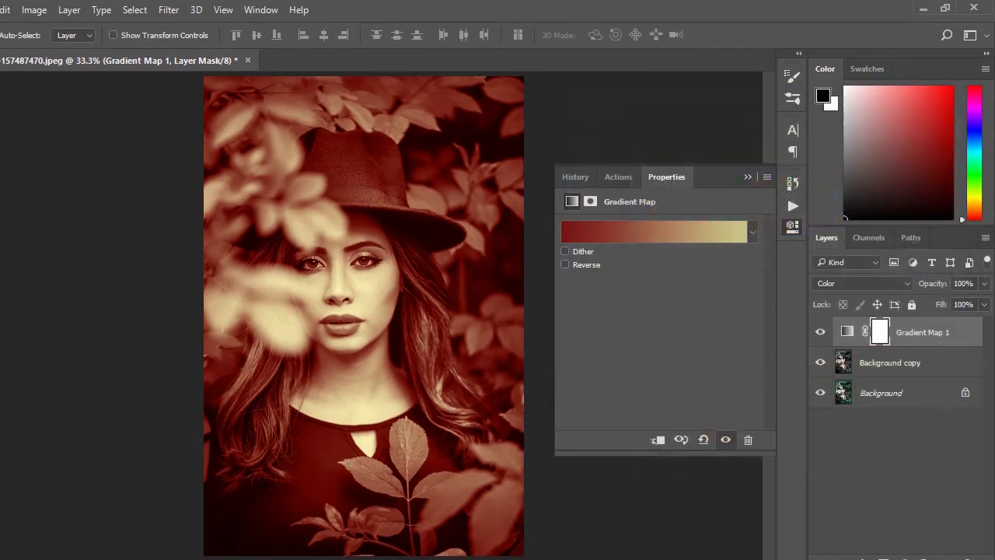
Open Gradient Map 1's Blending Options and adjust the underlying Blend If sliders
click(747, 176)
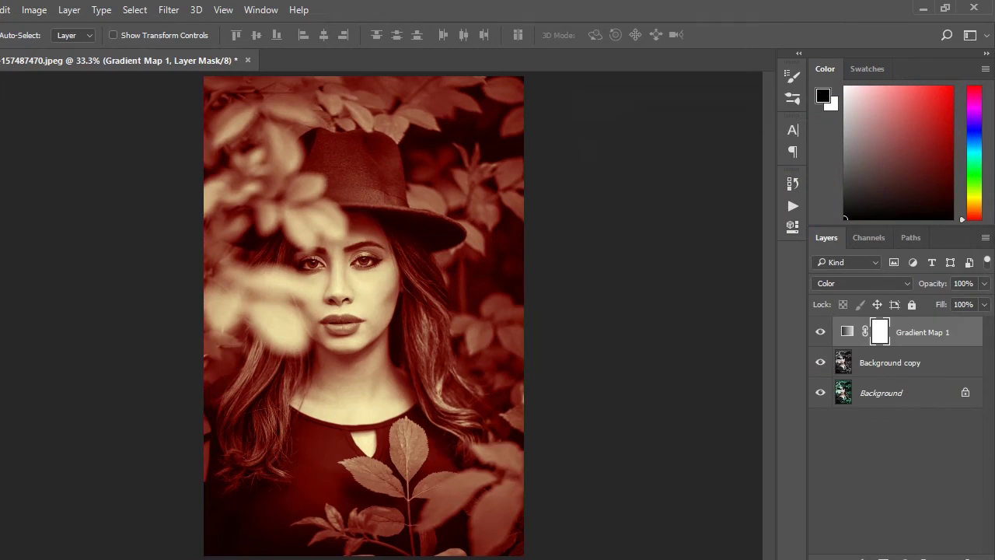
click(847, 331)
double_click(957, 332)
drag(701, 135, 852, 102)
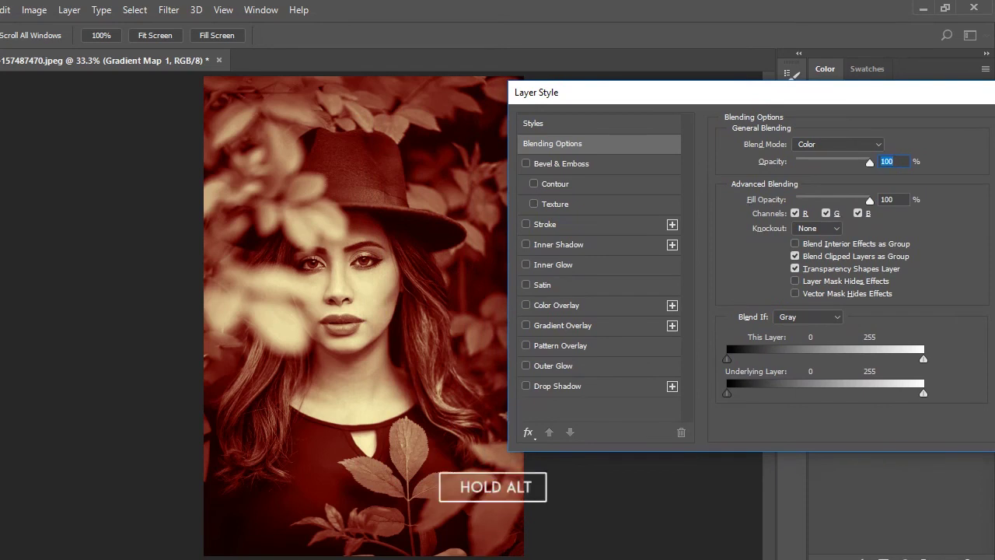
drag(728, 392, 779, 392)
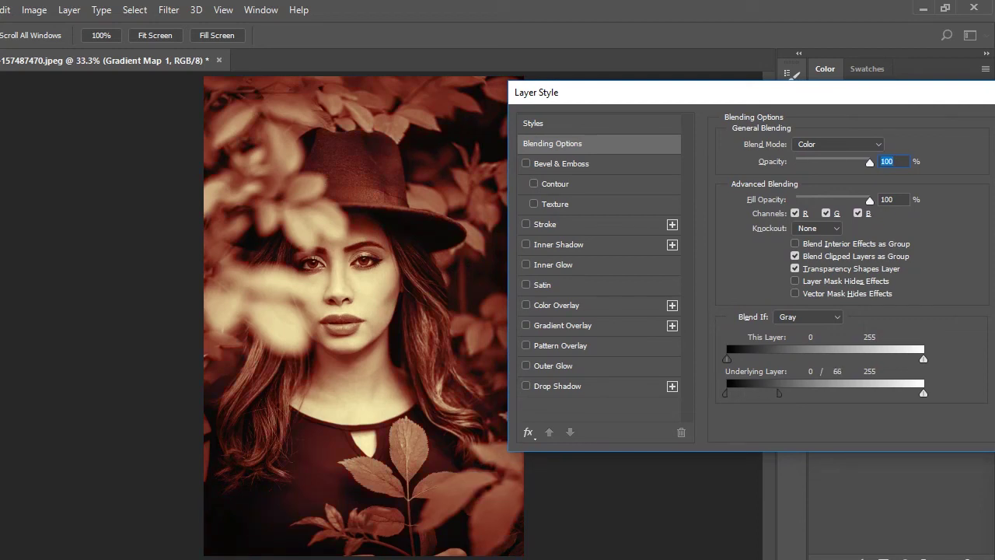
drag(920, 393, 883, 392)
Base Blend If on Red, split the underlying highlights at 173/217, and apply
click(809, 316)
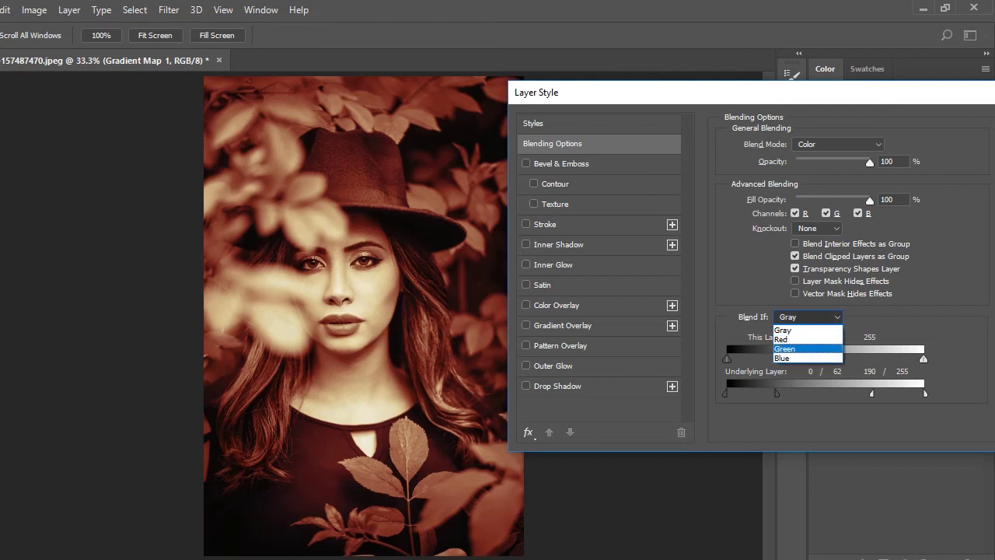
click(787, 337)
drag(924, 393, 870, 393)
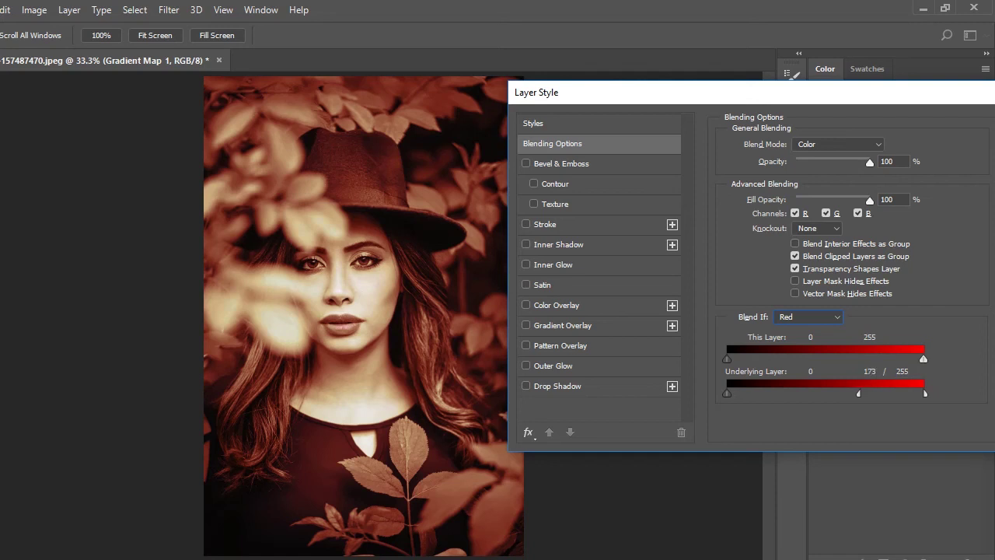
drag(925, 393, 893, 392)
drag(873, 93, 702, 112)
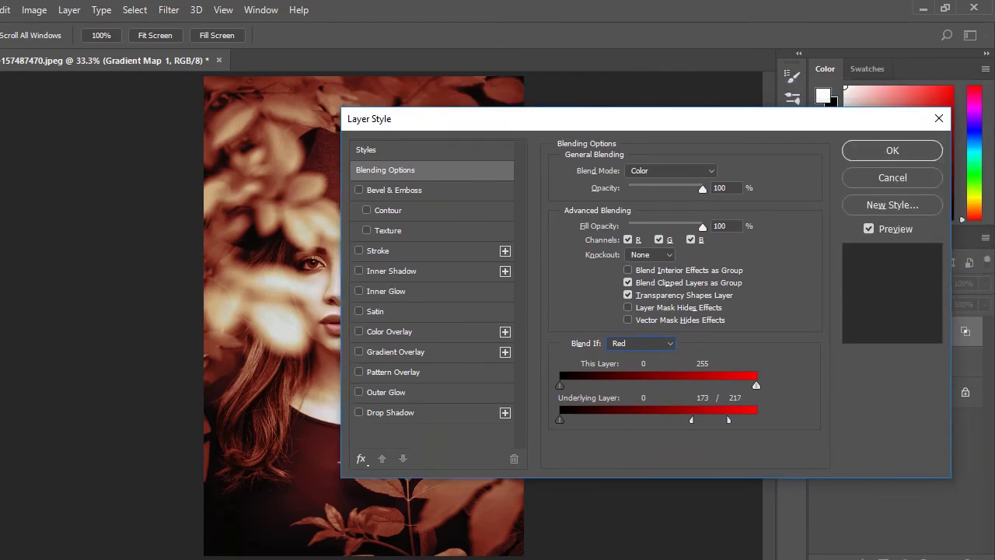
click(932, 148)
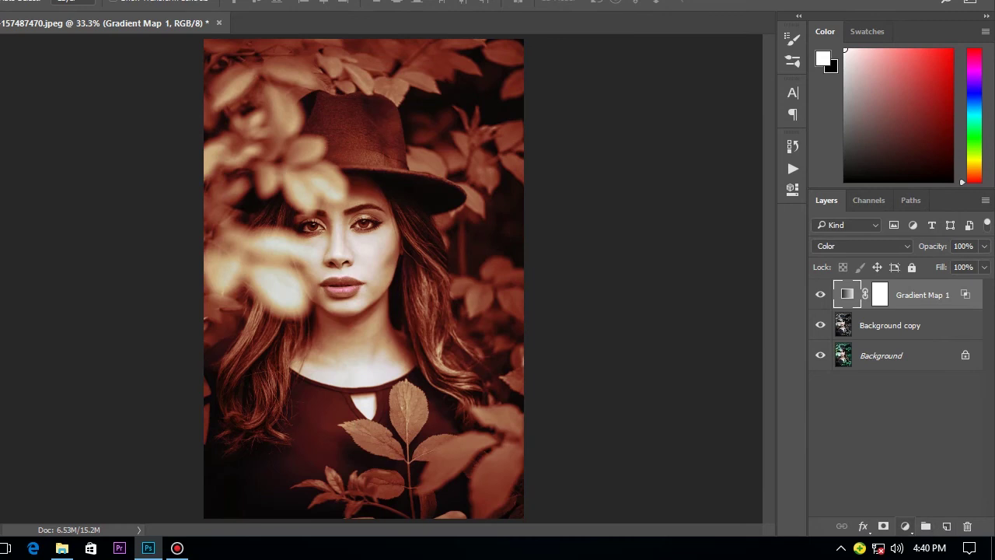
Add an Exposure adjustment layer with its Offset raised to +0.0167
click(905, 527)
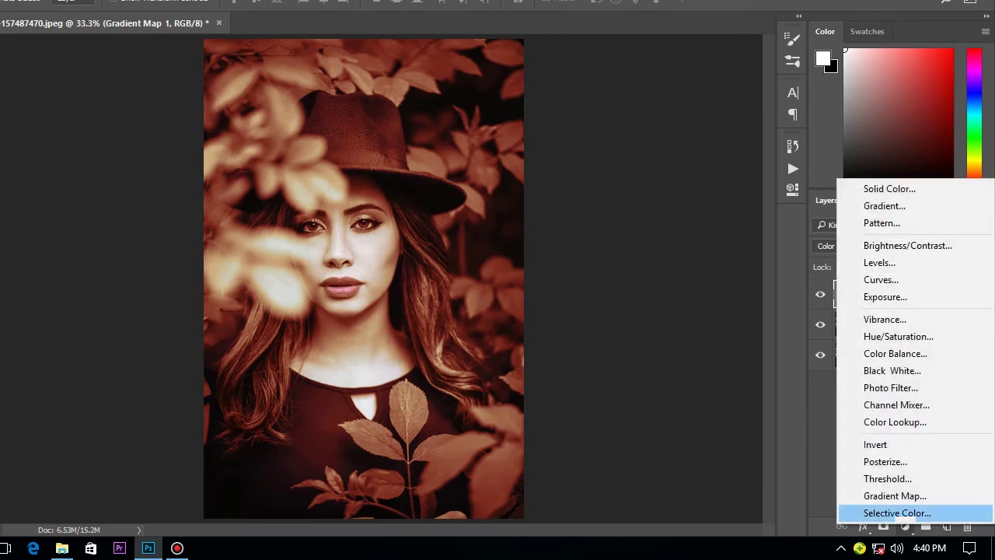
click(884, 296)
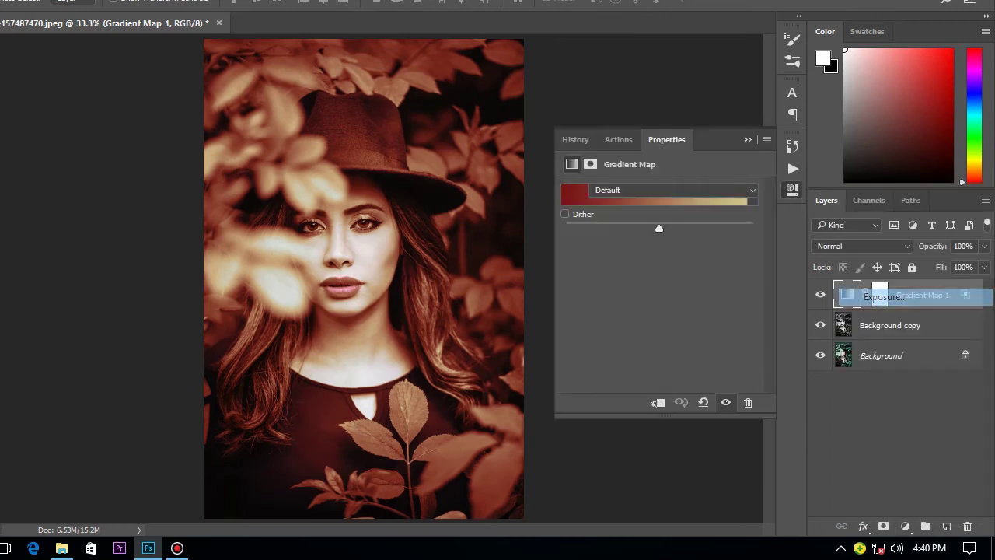
drag(659, 257, 663, 257)
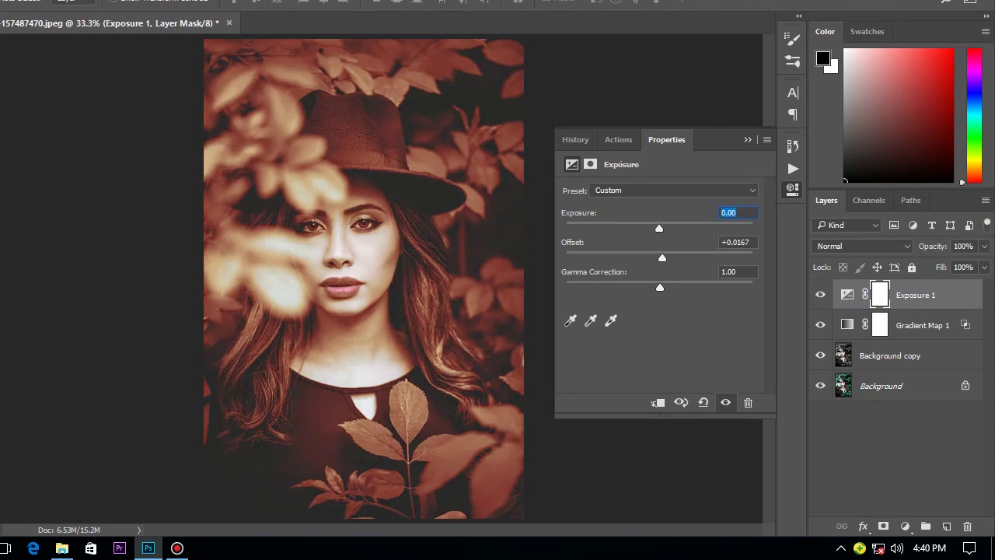
click(792, 189)
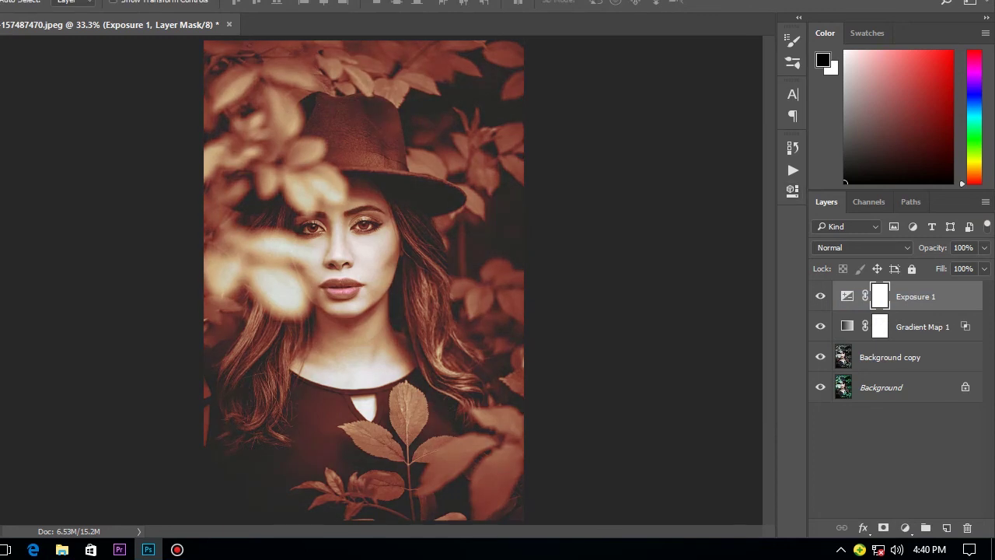
Create a new layer and paint a large soft white glow at the top right
key(ctrl+shift+alt+n)
key(x)
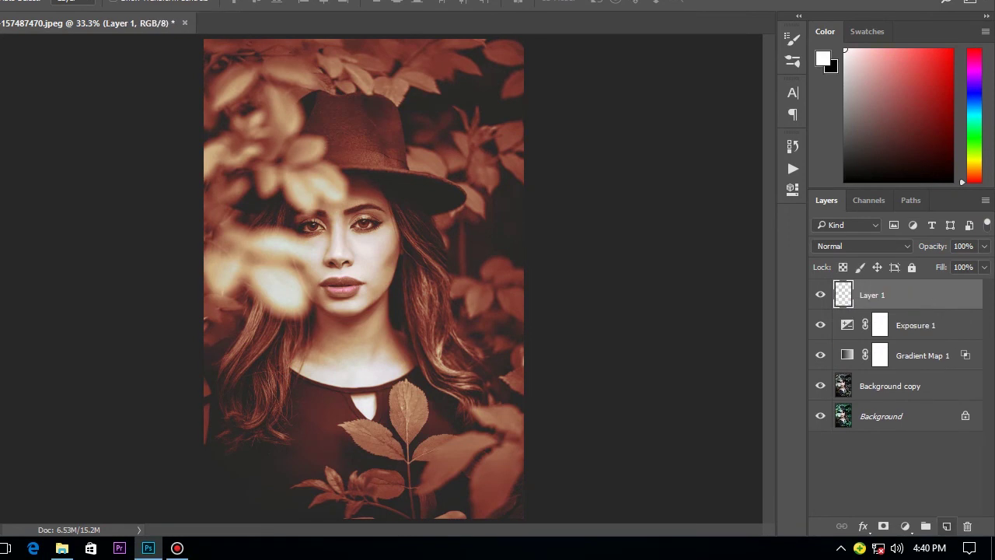
click(15, 185)
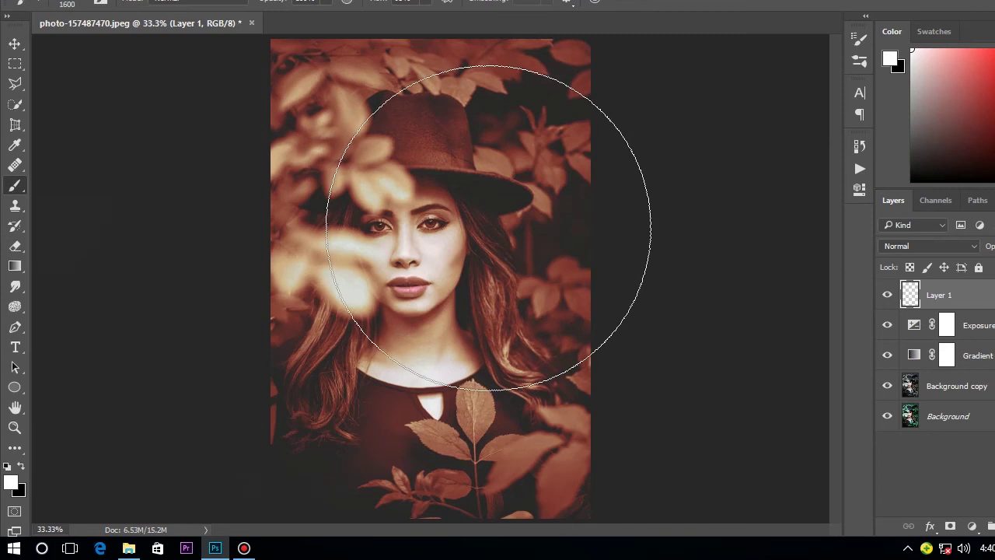
key(ctrl+minus)
key(ctrl+minus)
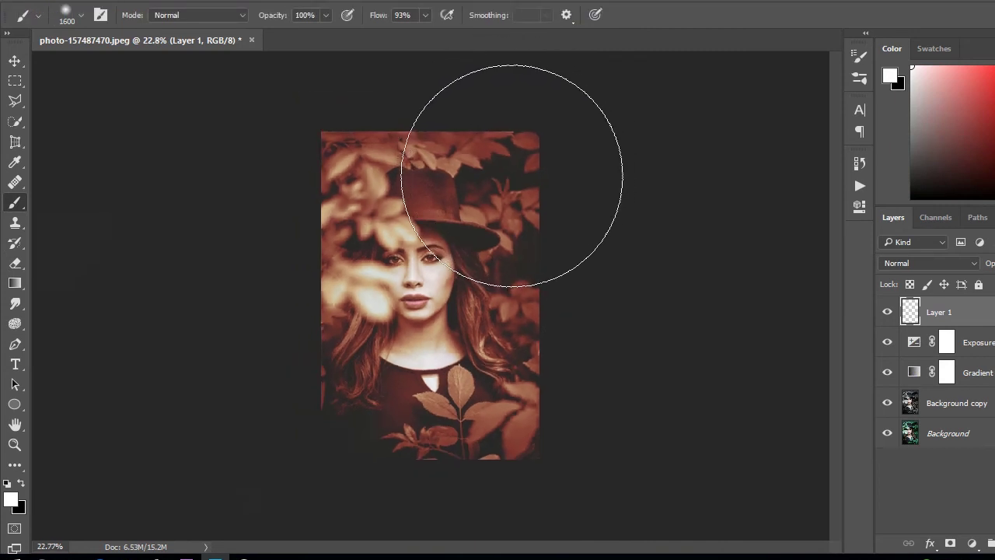
click(501, 176)
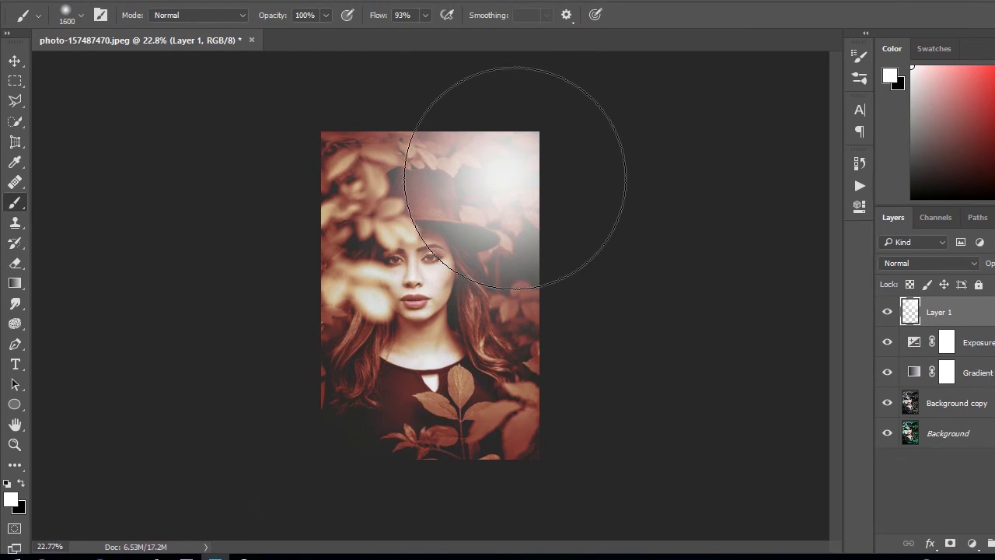
Set the glow layer's fill to 70% with the Move tool active
key(f)
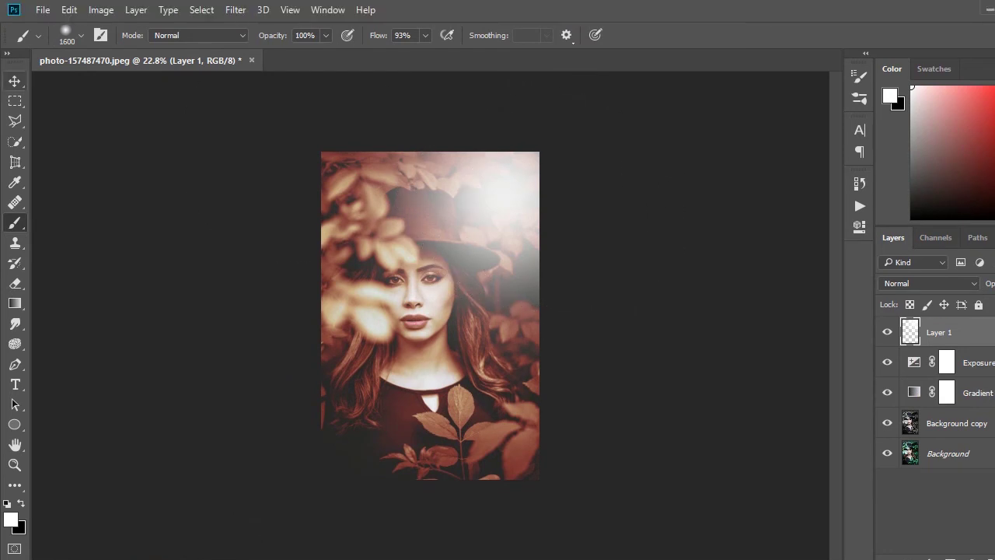
key(v)
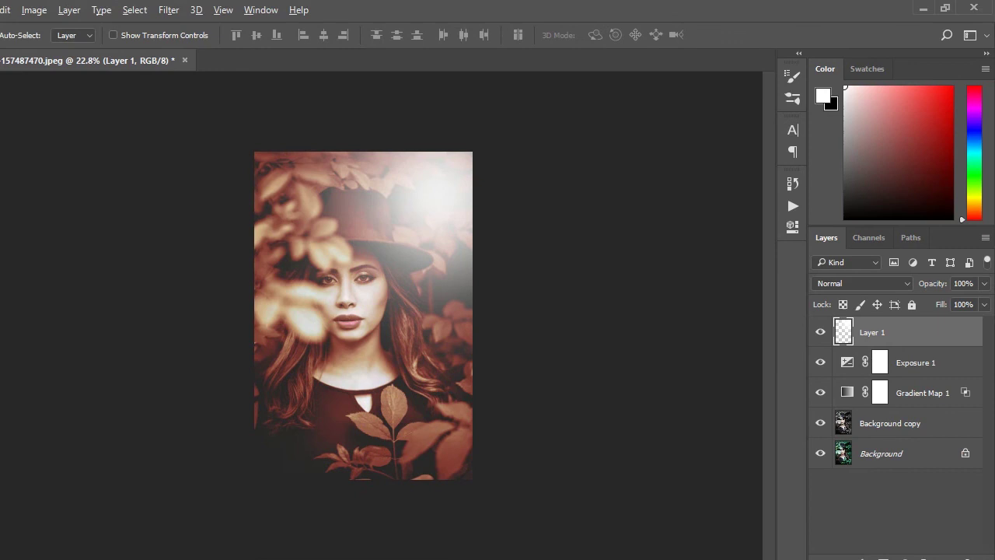
key(ctrl+plus)
key(shift+9)
key(shift+8)
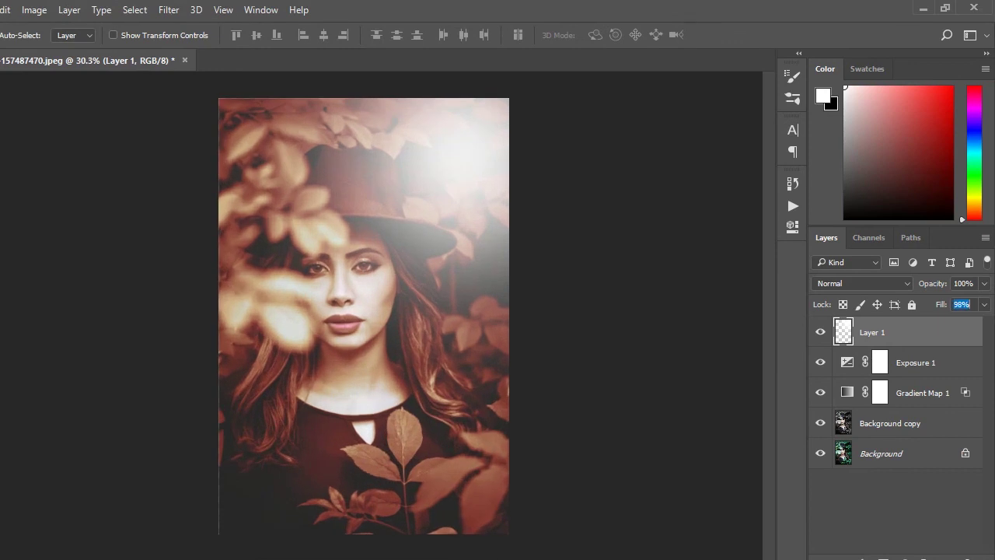
key(shift+6)
key(shift+7)
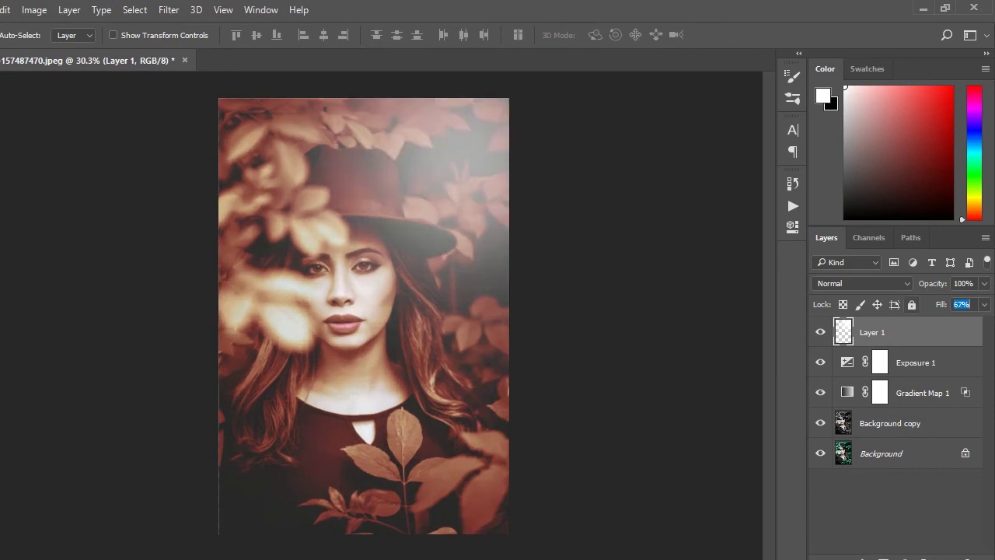
key(shift+7)
key(shift+0)
Add a Levels adjustment layer with input levels 38 / 1.02 / 250
click(905, 526)
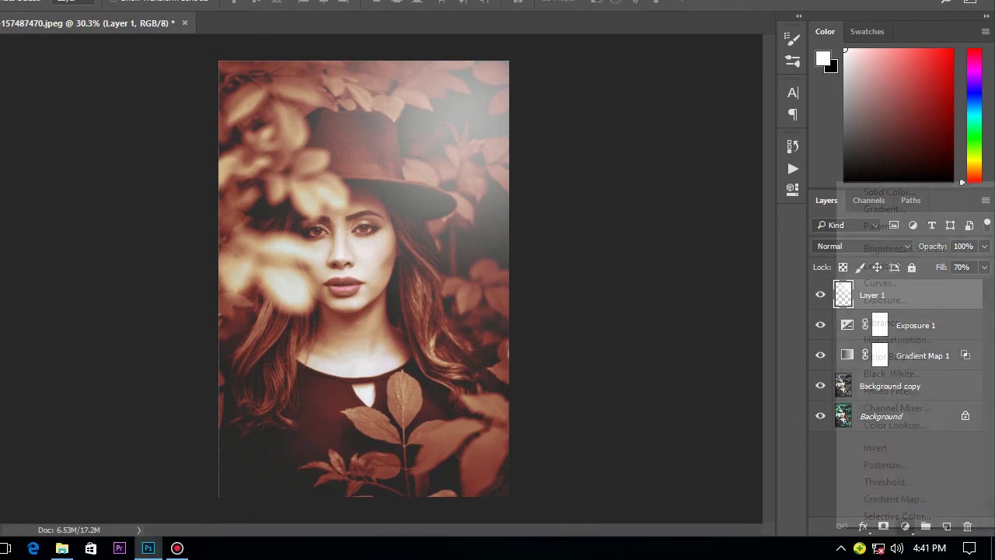
key(Up)
key(Up)
key(Up)
key(Up)
key(Up)
key(Return)
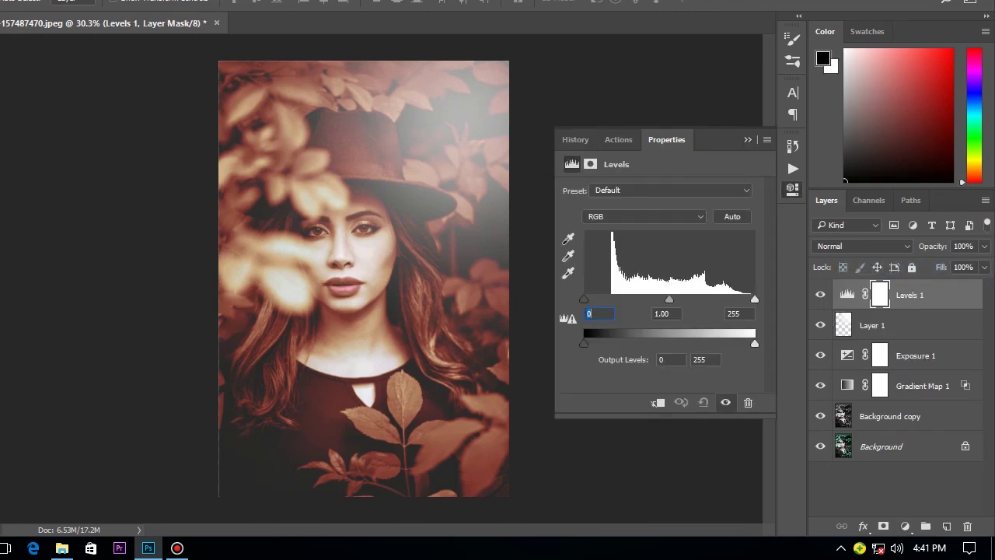
key(Up)
key(Up)
key(Up)
key(Up)
key(Up)
key(Up)
key(Up)
key(Up)
key(Up)
key(Up)
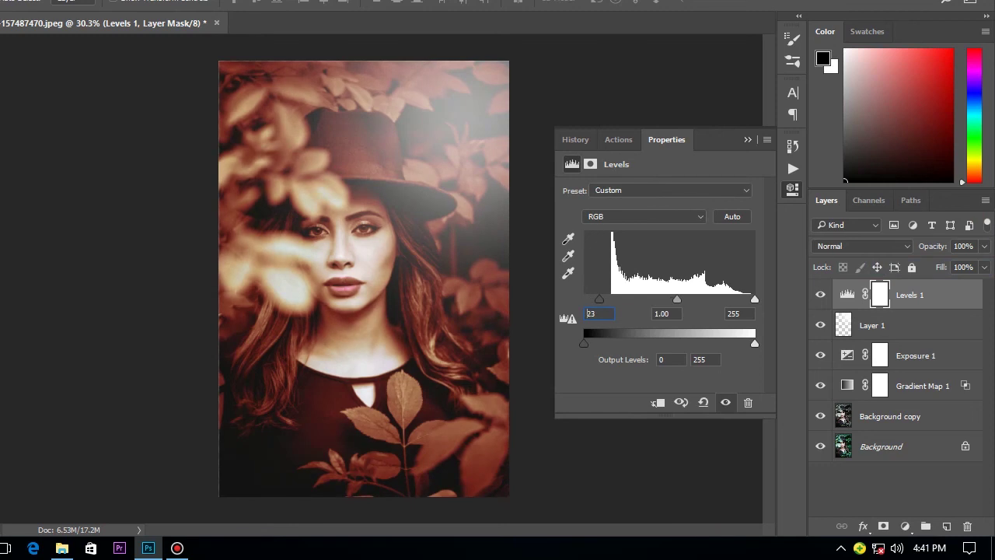
key(Up)
key(Up)
key(Up)
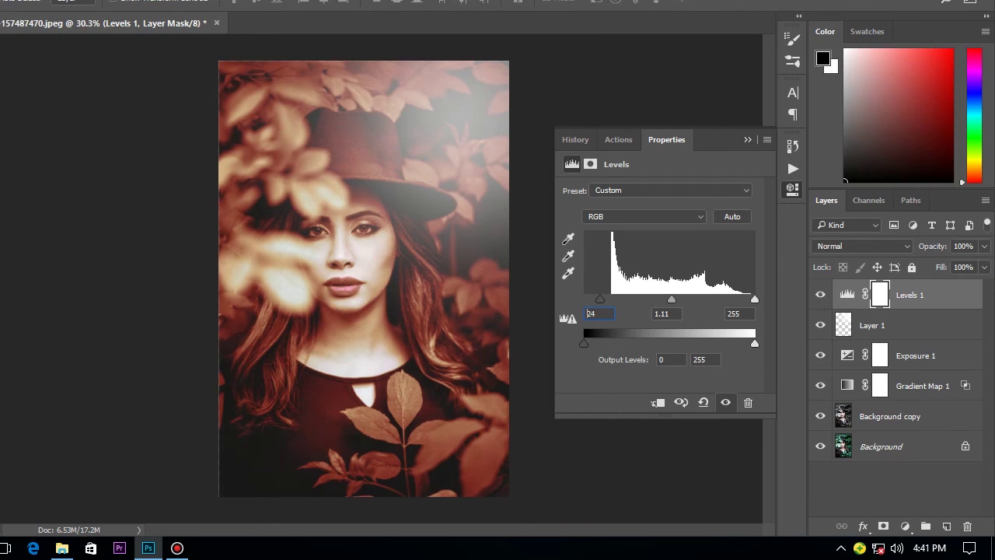
key(Up)
key(Up)
key(Up)
key(Up)
key(Up)
key(Up)
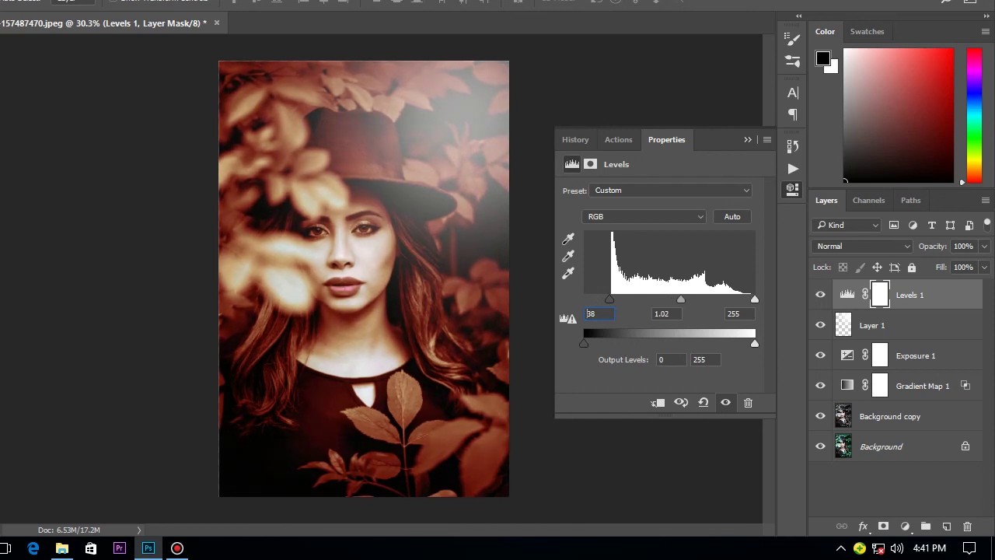
drag(753, 298, 751, 298)
click(747, 147)
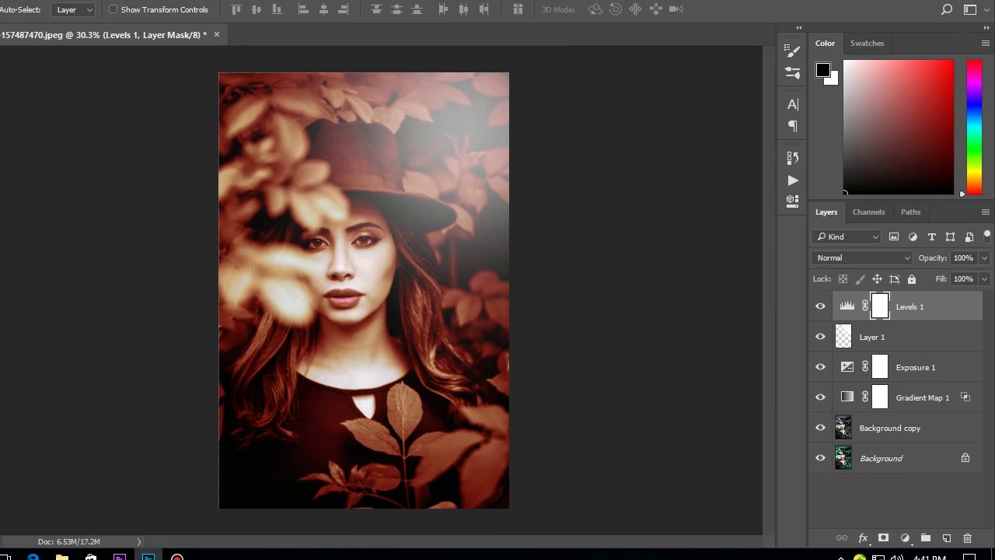
Set Levels 1 to Luminosity mode and hide all layers above Background for comparison
click(863, 257)
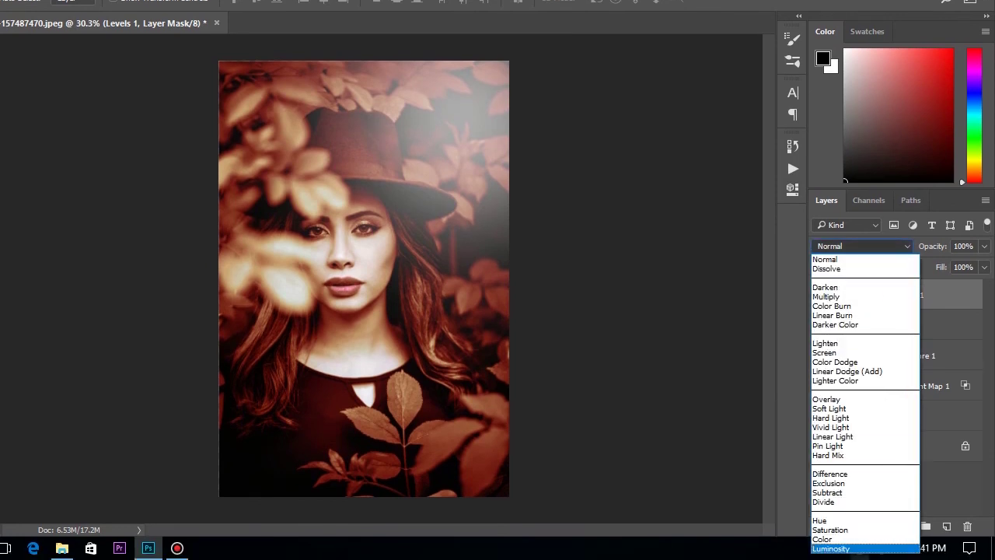
key(Return)
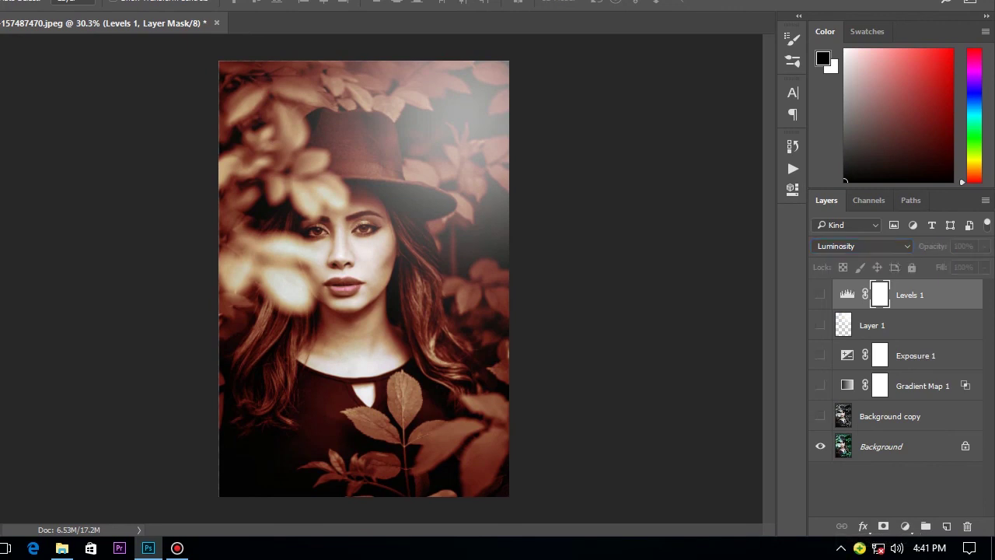
alt+click(820, 446)
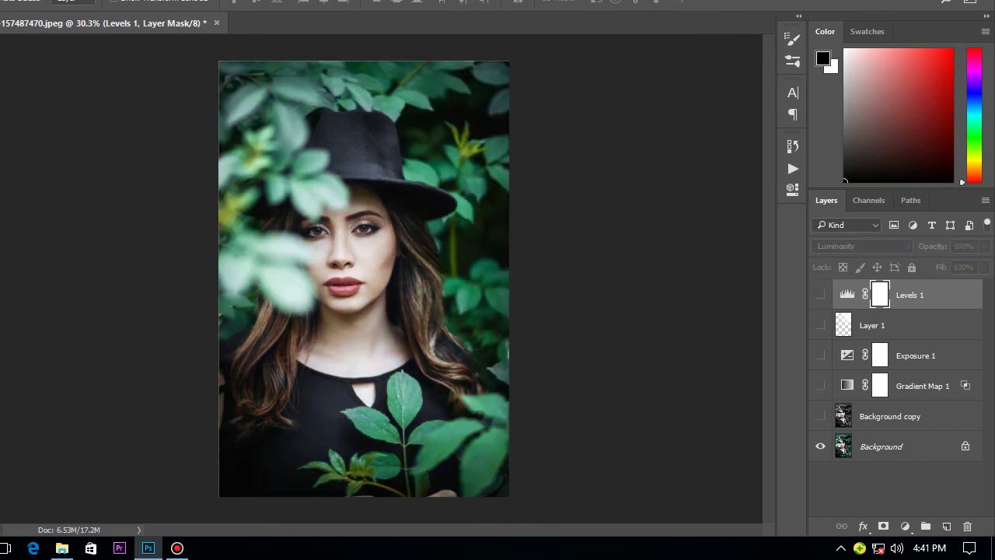